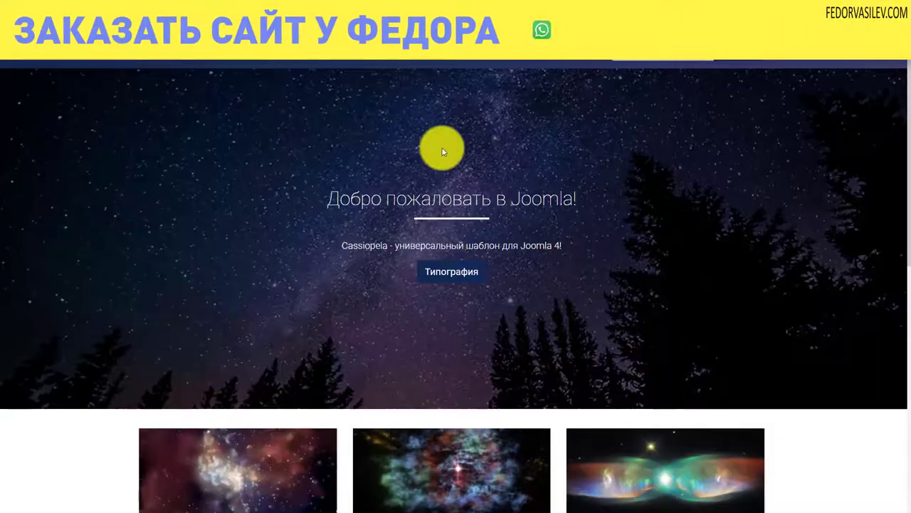
# Open the forgotten-password page from the site's Login Form and examine its e-mail reset form.
pyautogui.scroll(-8, 427, 152)
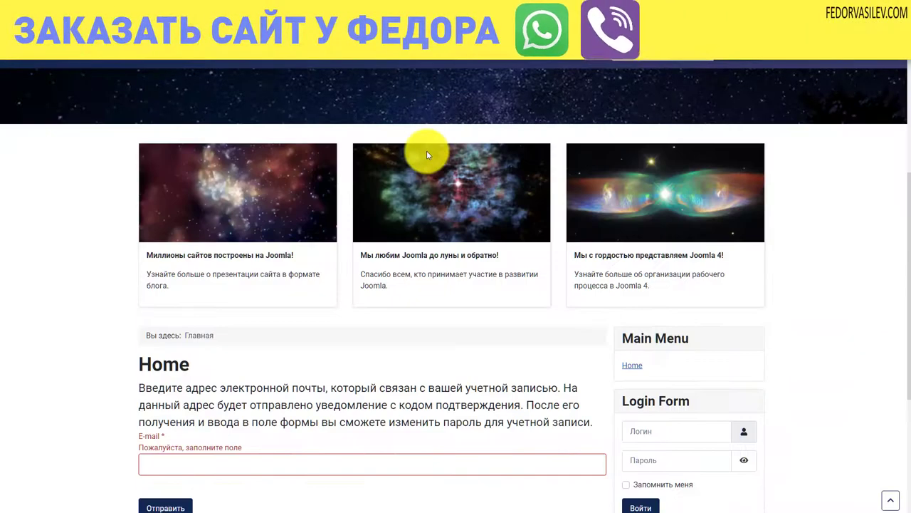
pyautogui.moveTo(680, 211); pyautogui.dragTo(629, 211)
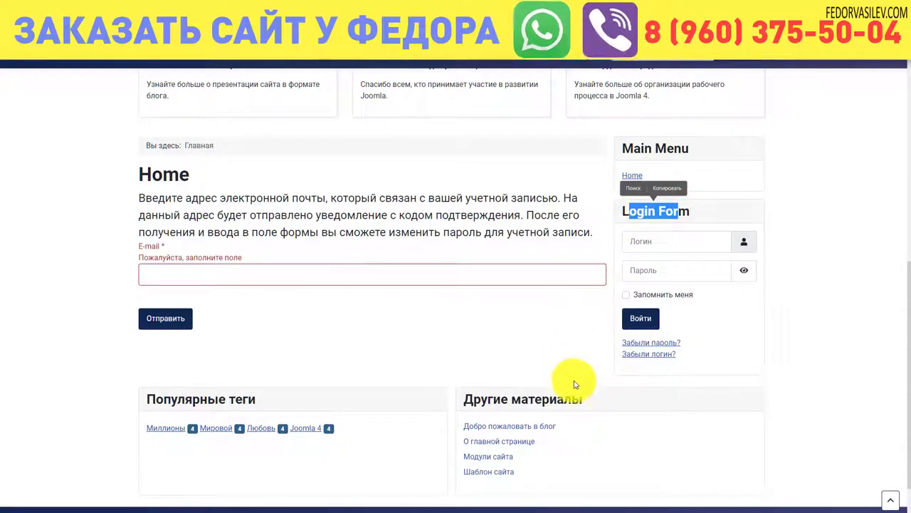
pyautogui.click(651, 344)
pyautogui.scroll(-3, 548, 219)
pyautogui.scroll(-5, 548, 219)
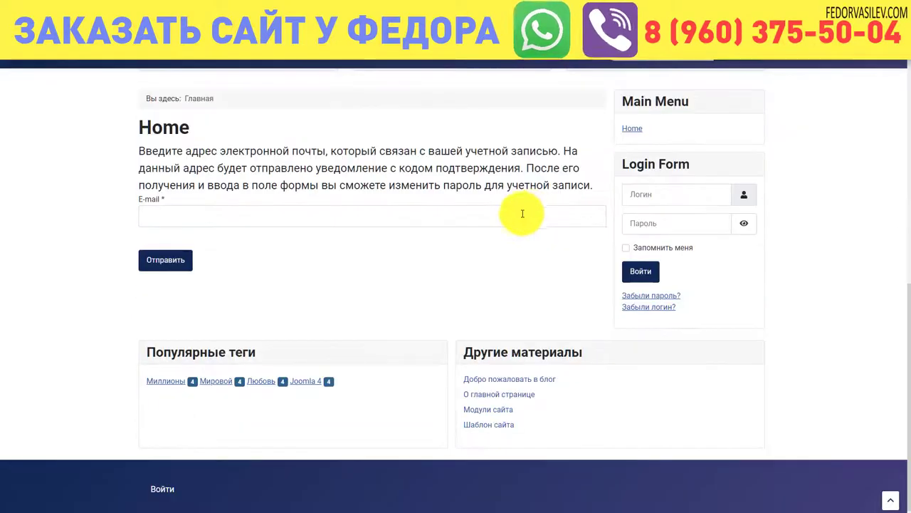
pyautogui.click(224, 213)
pyautogui.click(397, 264)
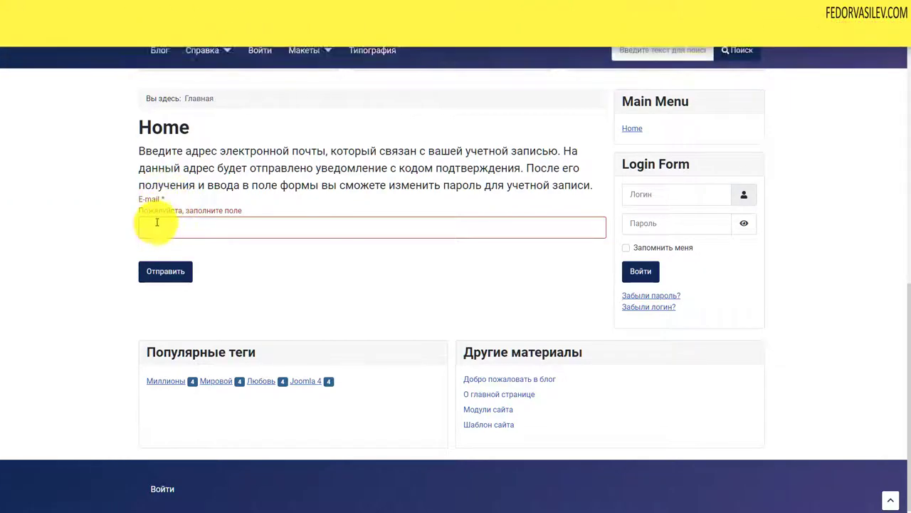
pyautogui.moveTo(696, 167); pyautogui.dragTo(630, 164)
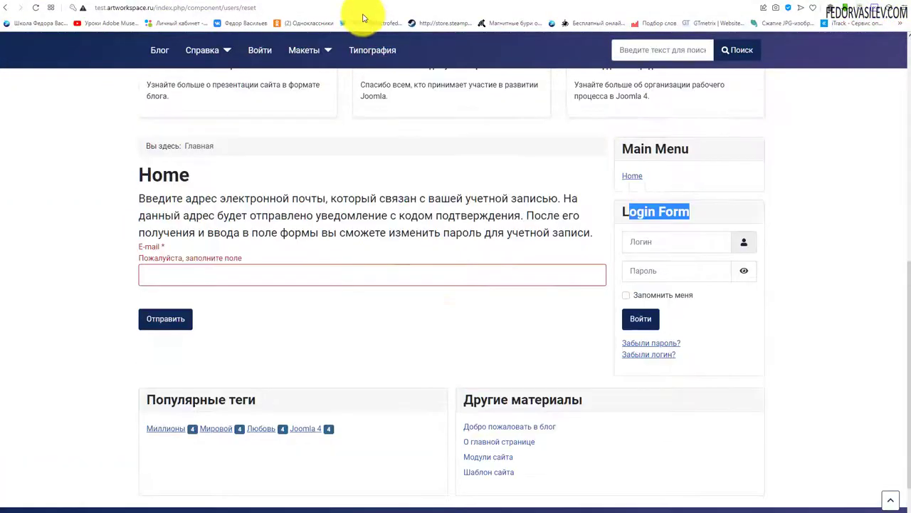
# Switch to the Joomla administrator login page of the site.
pyautogui.click(359, 8)
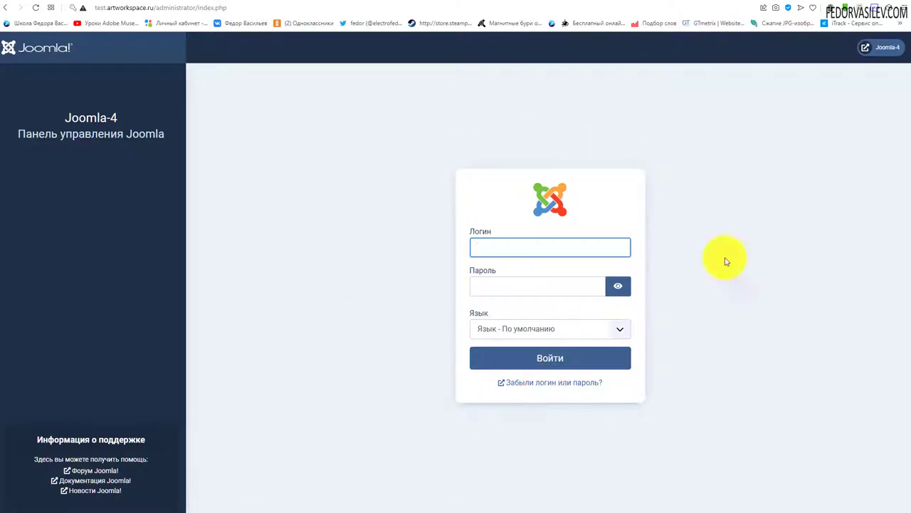
pyautogui.click(754, 409)
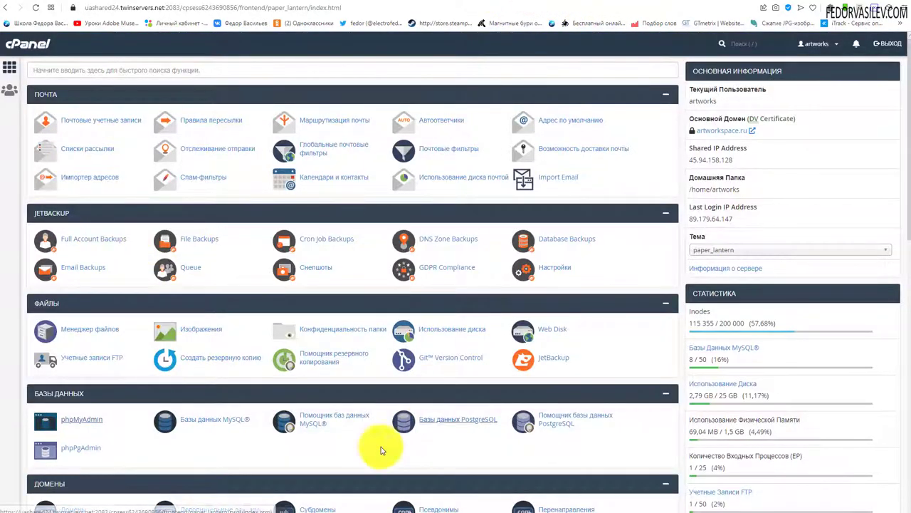
# Open phpMyAdmin from cPanel and browse the w7cef_users table in the artworks_test database.
pyautogui.click(83, 422)
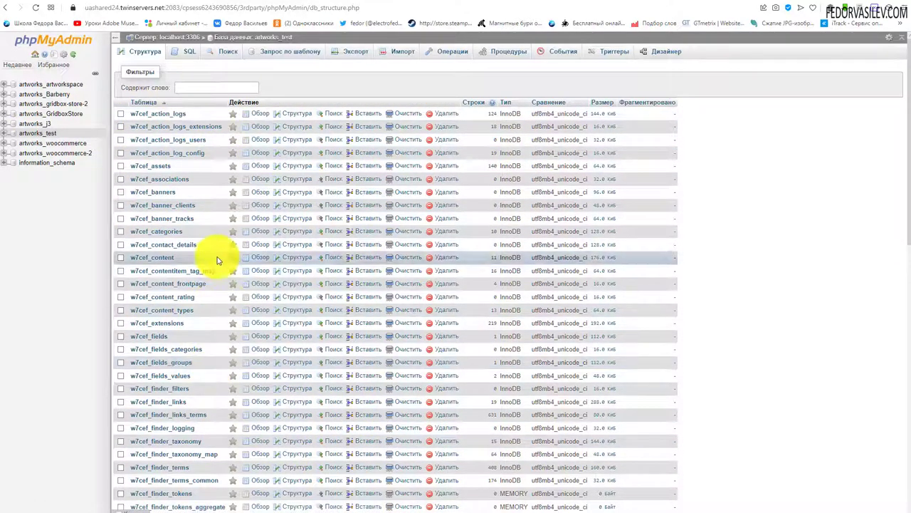
pyautogui.scroll(-3, 183, 199)
pyautogui.scroll(-3, 183, 198)
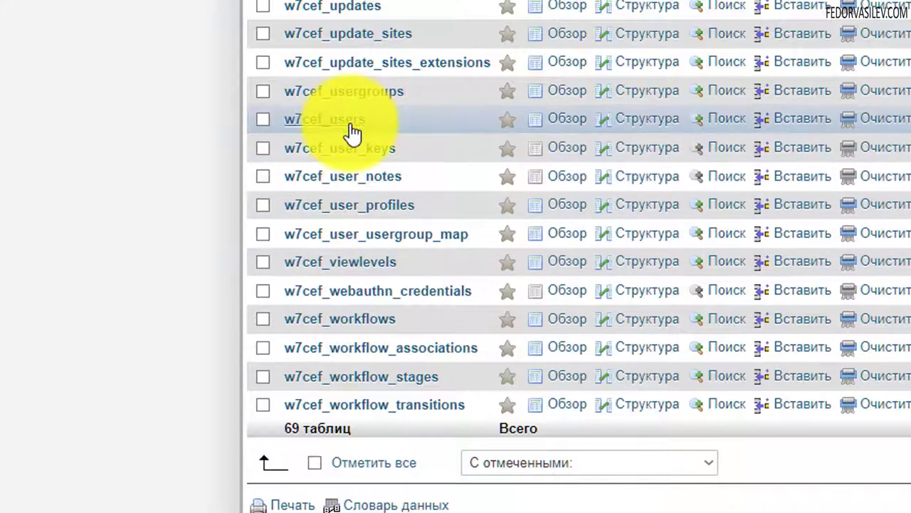
pyautogui.click(351, 122)
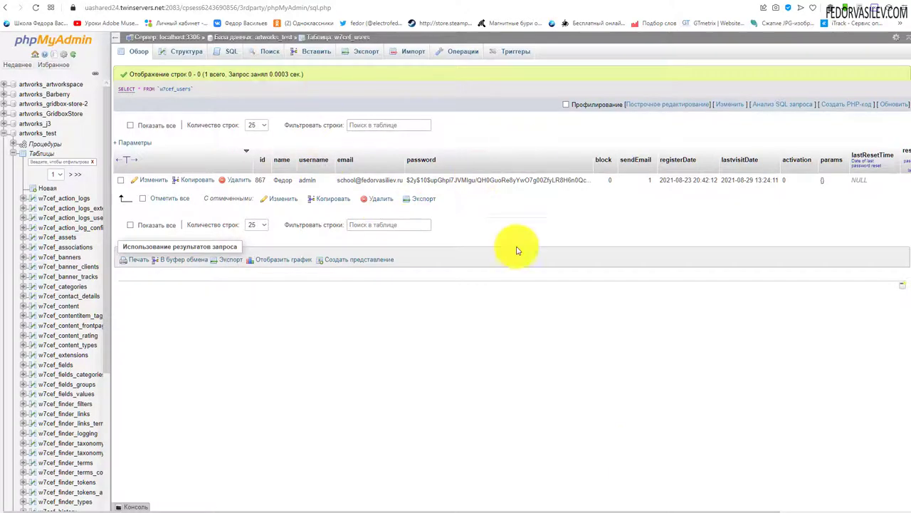
# Examine the admin account's row in the w7cef_users table, including its name, username and e-mail columns.
pyautogui.click(121, 179)
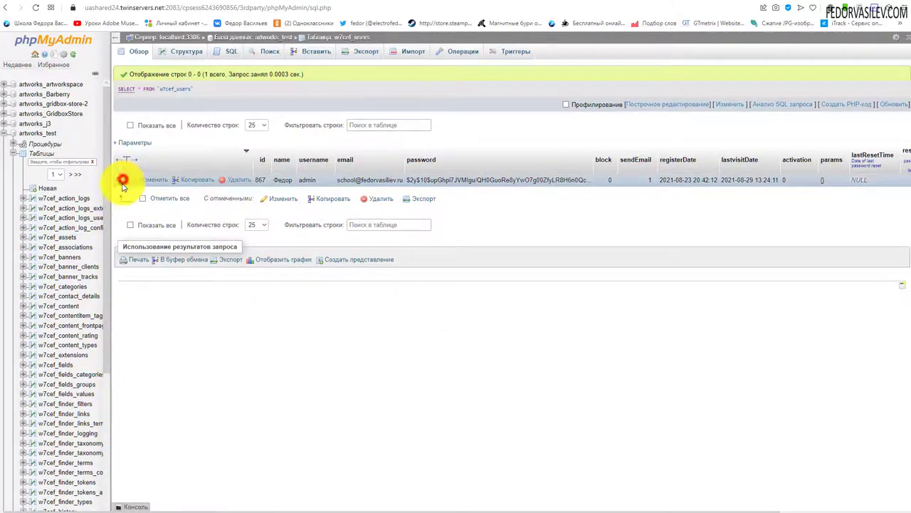
pyautogui.click(122, 181)
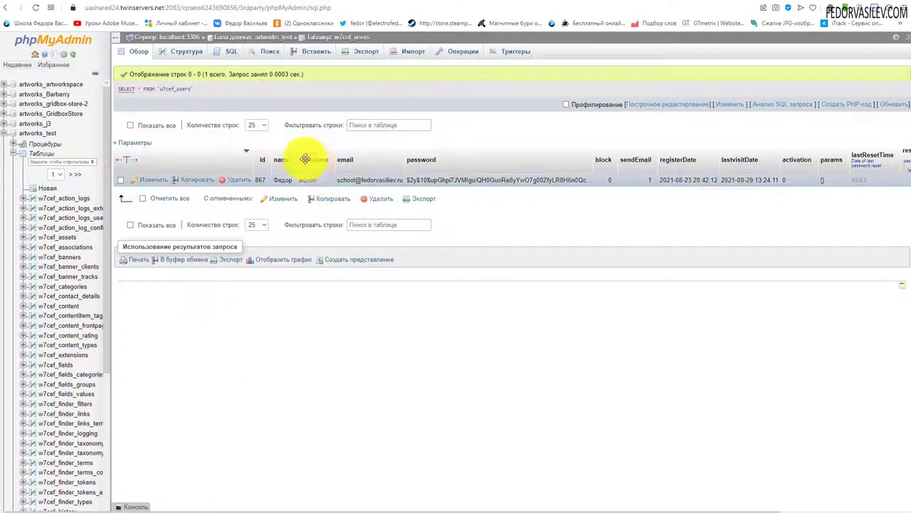
pyautogui.moveTo(305, 159); pyautogui.dragTo(299, 146)
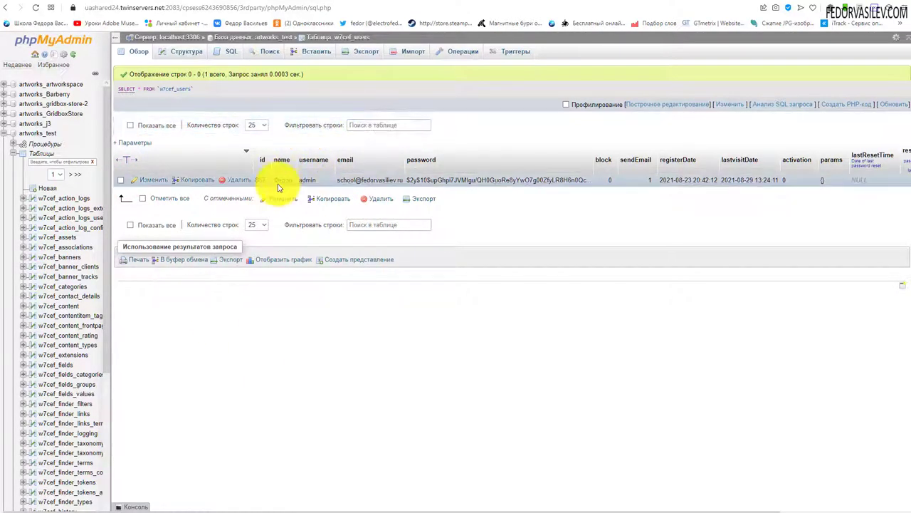
pyautogui.doubleClick(346, 180)
pyautogui.click(350, 125)
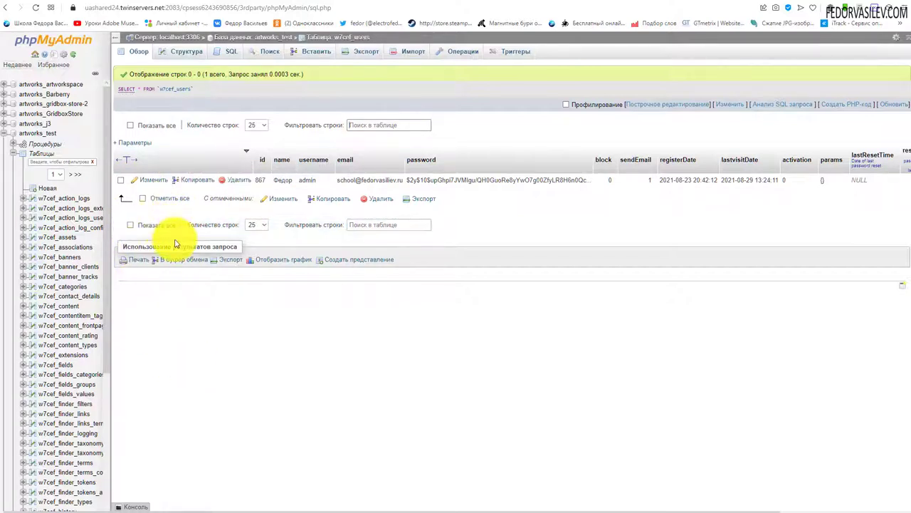
# Open the admin user's record for editing and replace the stored hash in the password field with a new password.
pyautogui.click(152, 182)
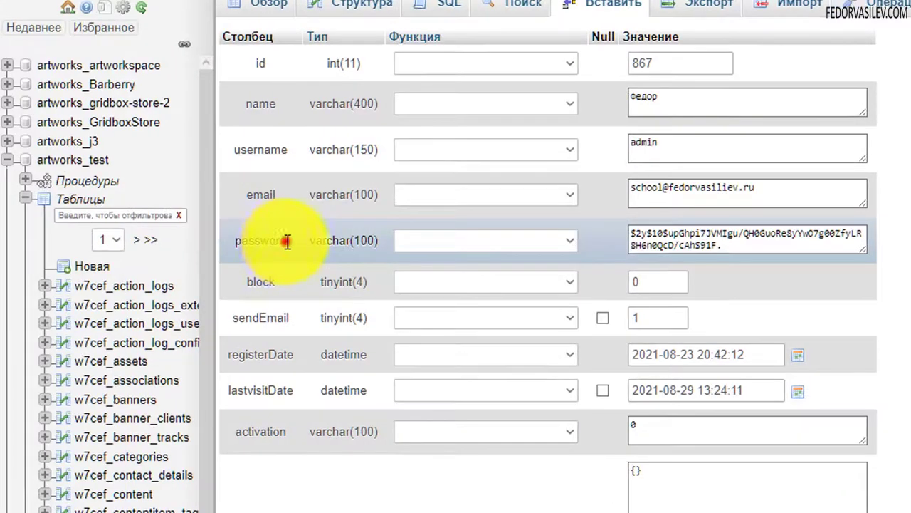
pyautogui.moveTo(147, 174); pyautogui.dragTo(122, 176)
pyautogui.moveTo(235, 245); pyautogui.dragTo(234, 243)
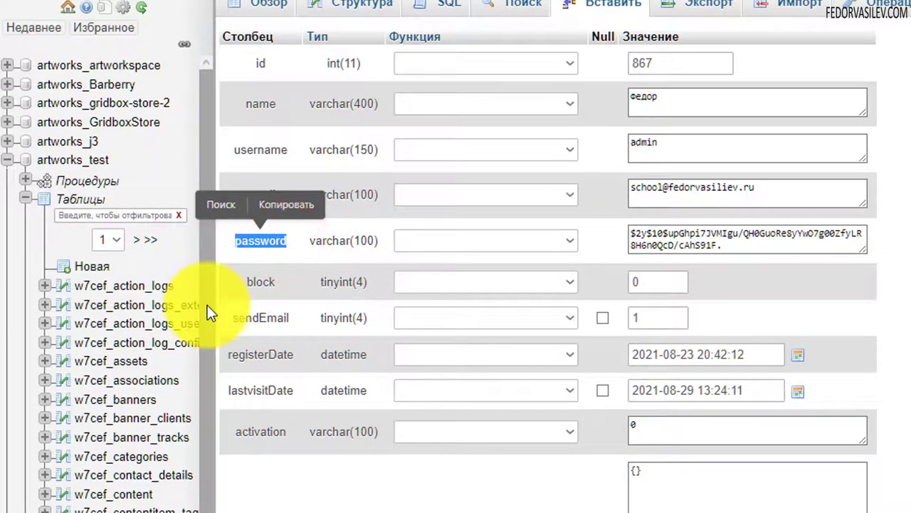
pyautogui.click(668, 242)
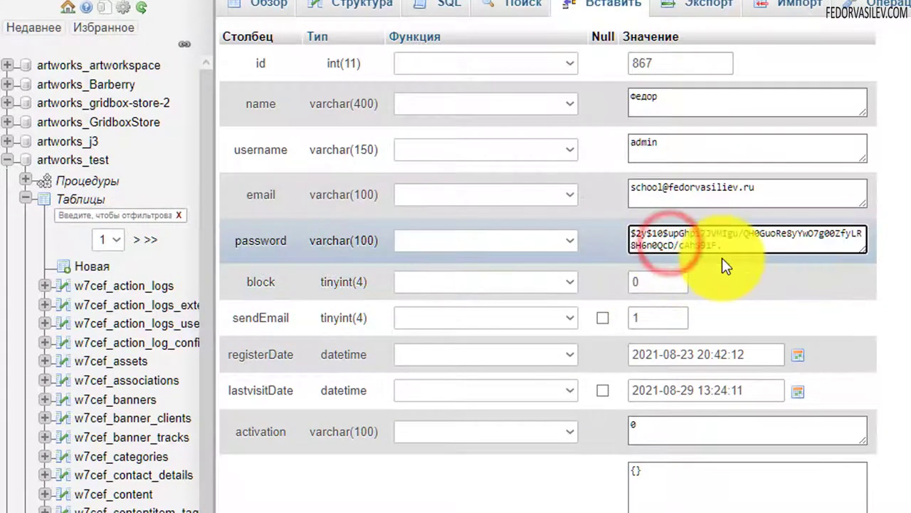
pyautogui.moveTo(750, 244); pyautogui.dragTo(631, 234)
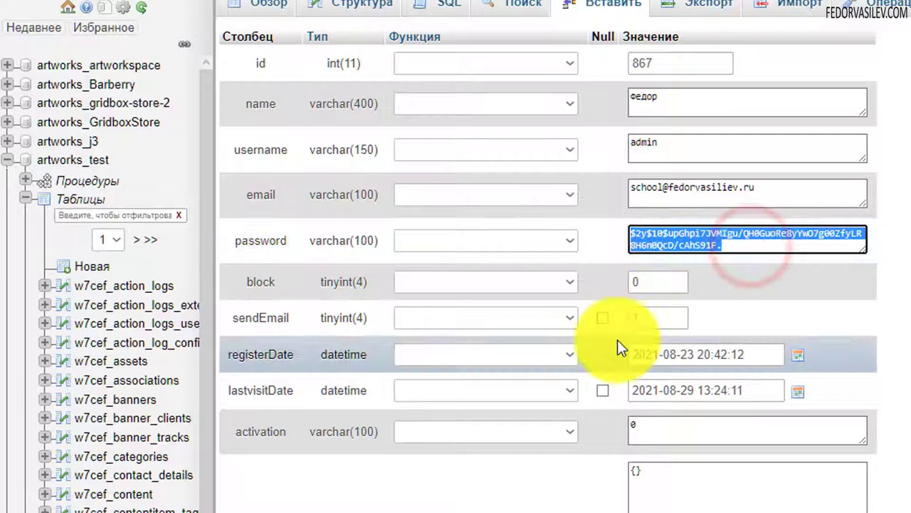
pyautogui.click(726, 242)
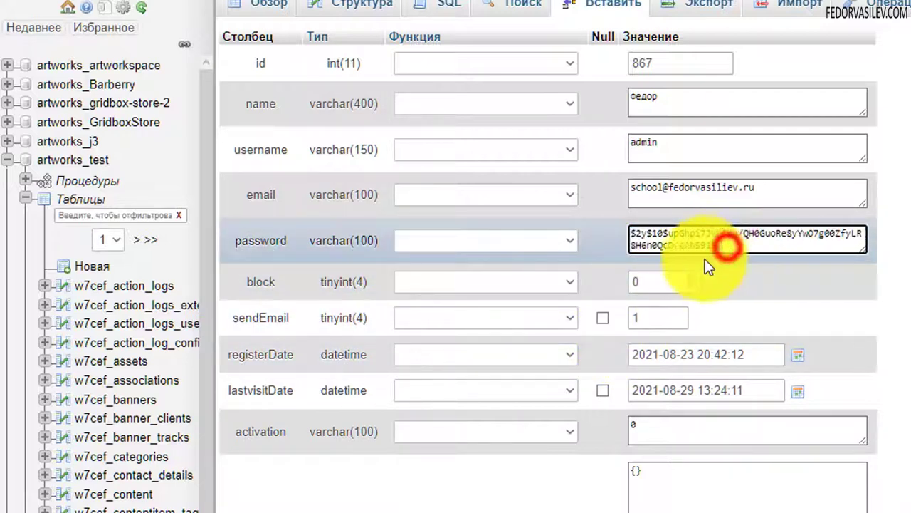
pyautogui.moveTo(731, 244); pyautogui.dragTo(668, 235)
pyautogui.hotkey('ctrl', 'a')
pyautogui.press('Delete')
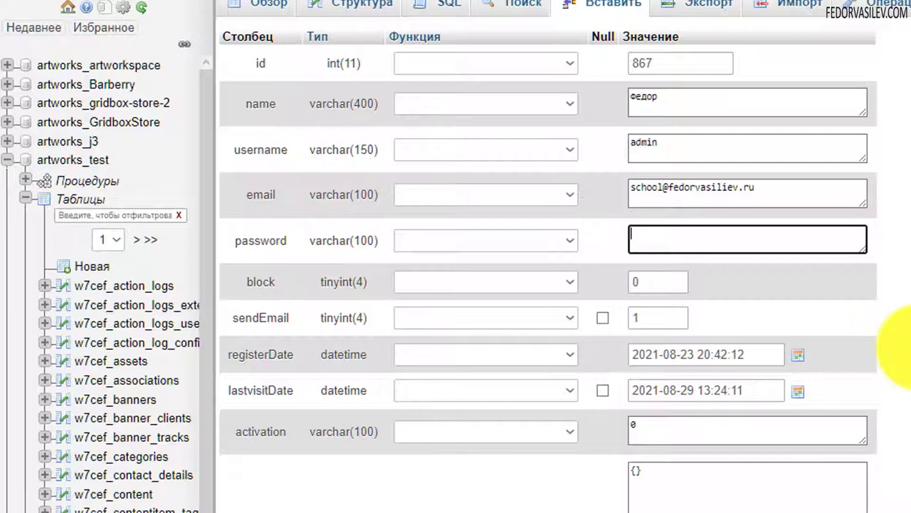
pyautogui.hotkey('ctrl', 'v')
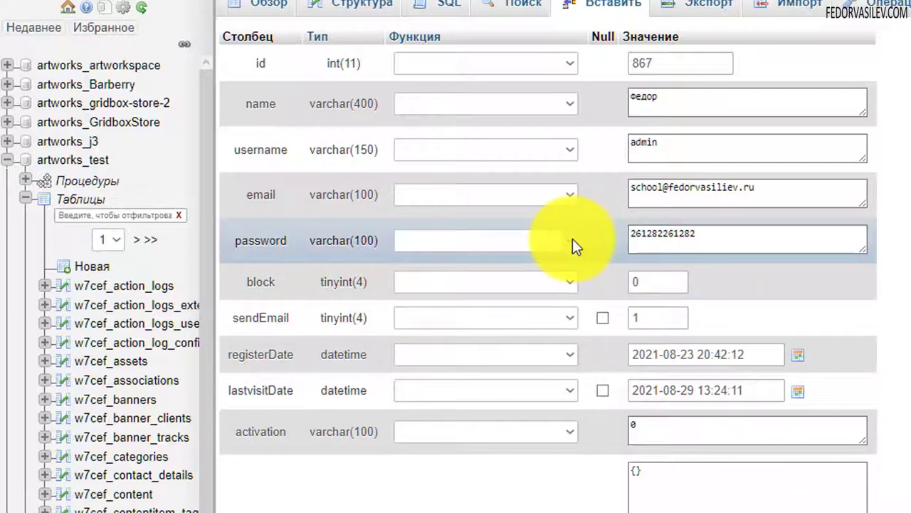
# Apply the MD5 function to the password field and save the edited user record.
pyautogui.click(572, 240)
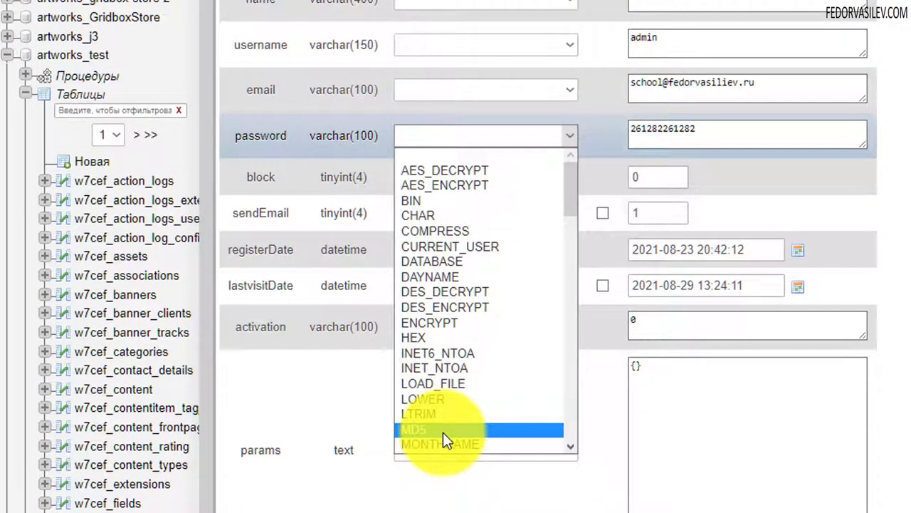
pyautogui.click(442, 430)
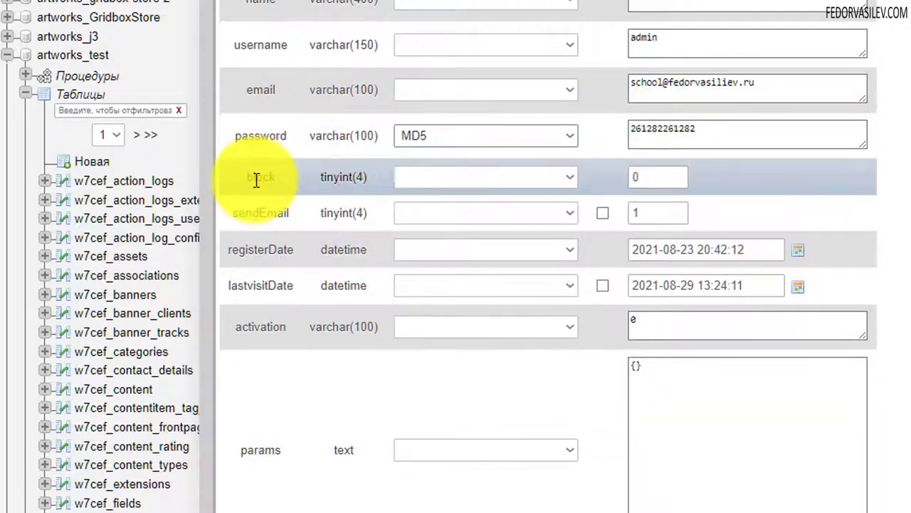
pyautogui.click(660, 137)
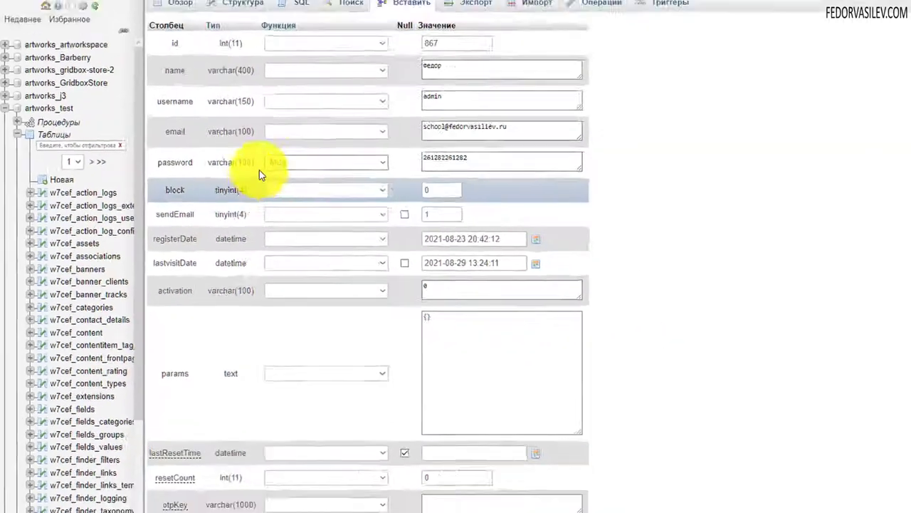
pyautogui.scroll(-1, 170, 173)
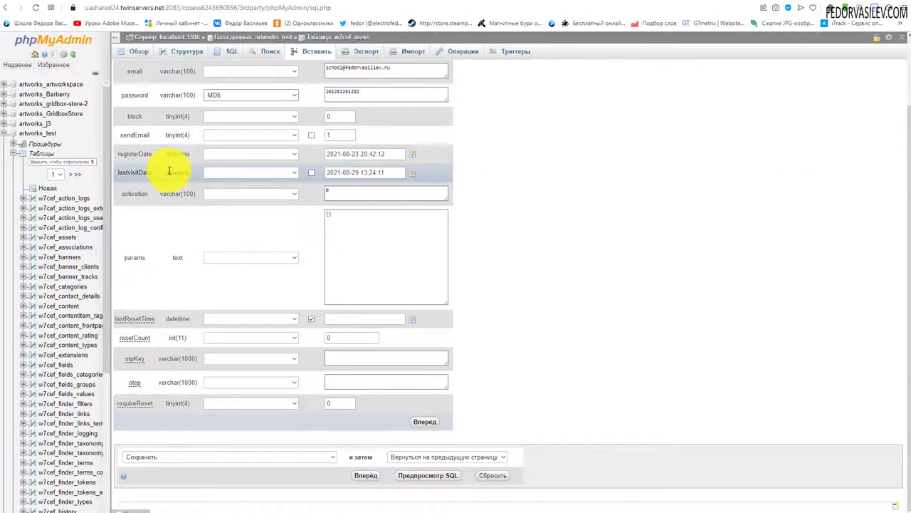
pyautogui.click(367, 476)
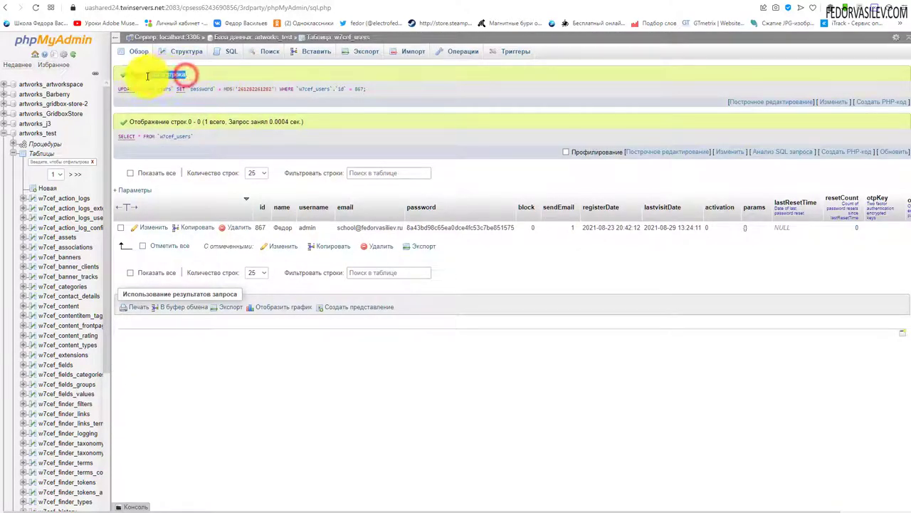
# Check the update result message and the admin user's stored password hash.
pyautogui.moveTo(147, 76); pyautogui.dragTo(147, 76)
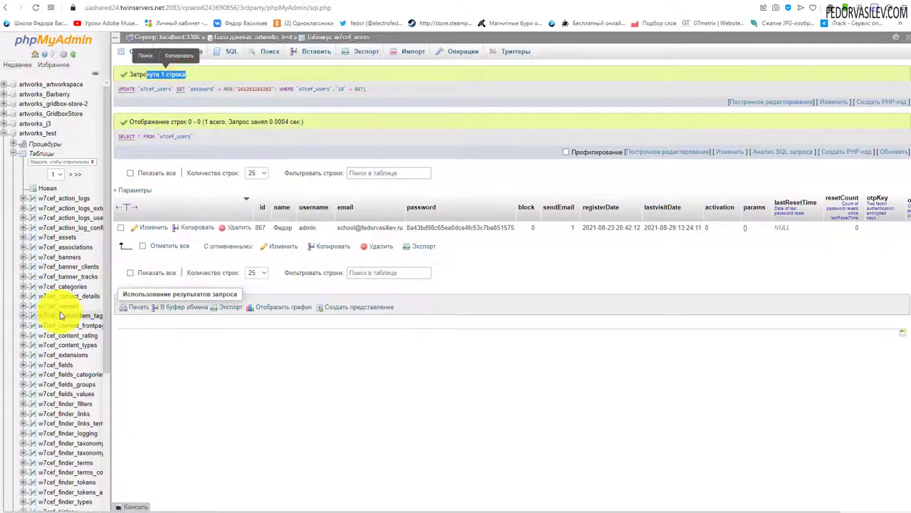
pyautogui.moveTo(410, 227); pyautogui.dragTo(505, 229)
pyautogui.click(501, 282)
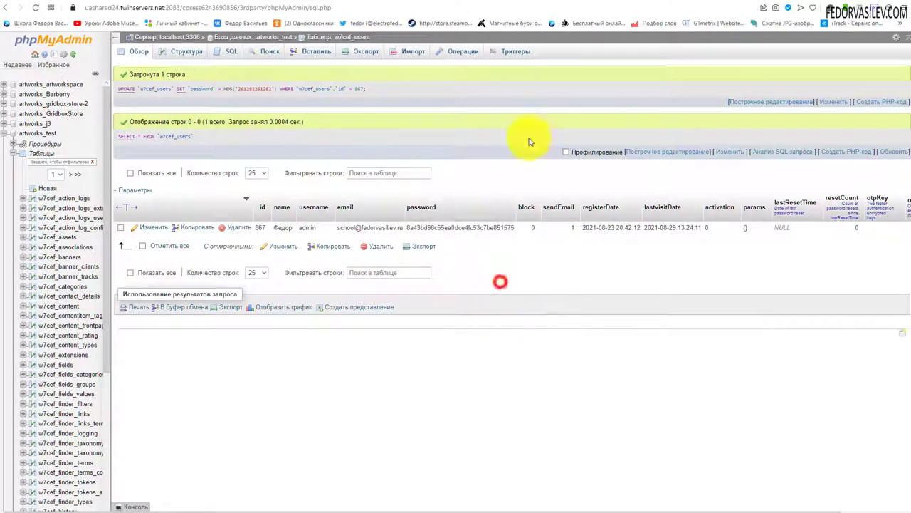
# Reload the Joomla administrator login page and sign in as admin with the new account password.
pyautogui.click(363, 3)
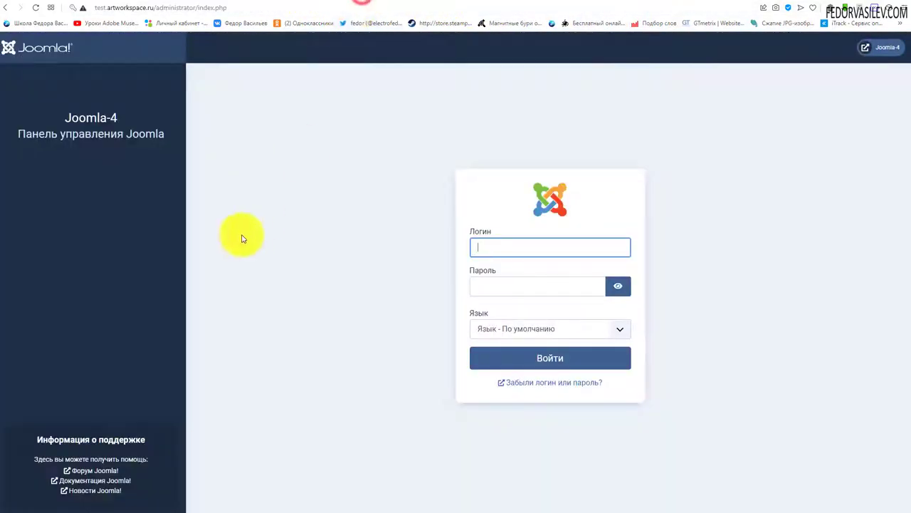
pyautogui.click(35, 9)
pyautogui.click(498, 247)
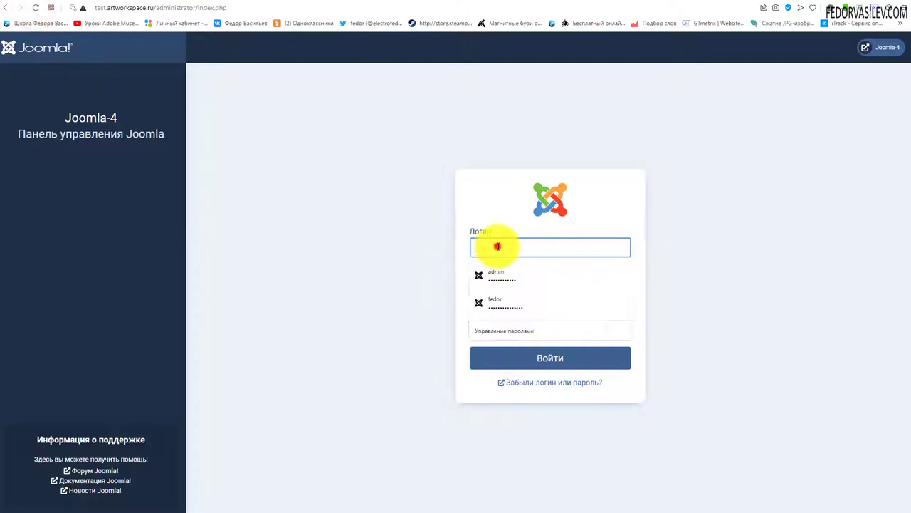
pyautogui.click(498, 272)
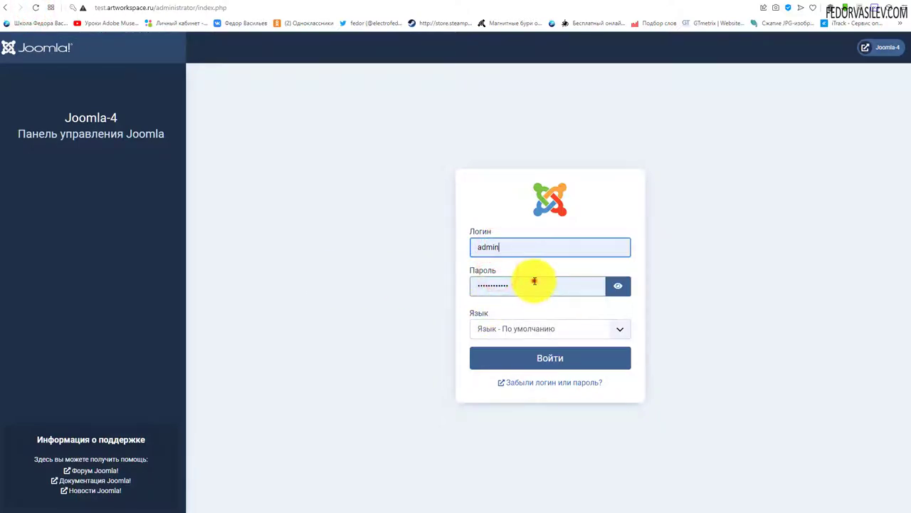
pyautogui.click(529, 285)
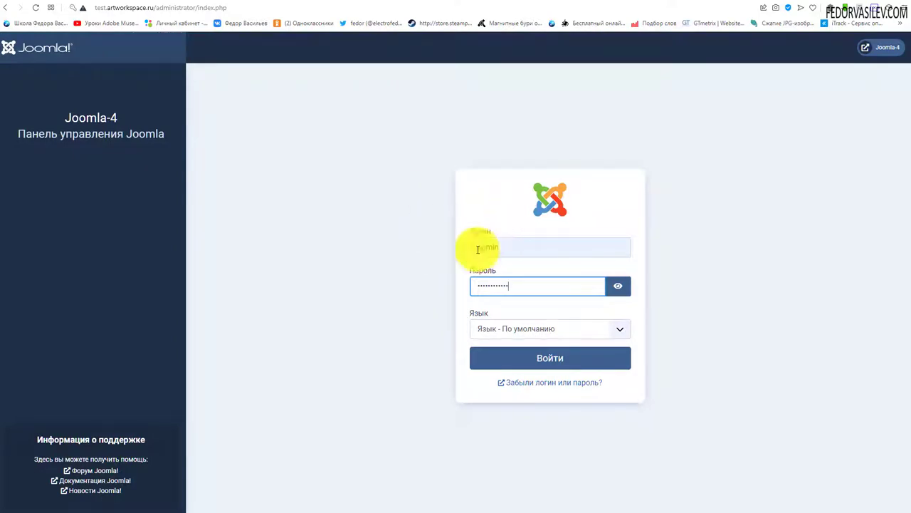
pyautogui.click(616, 285)
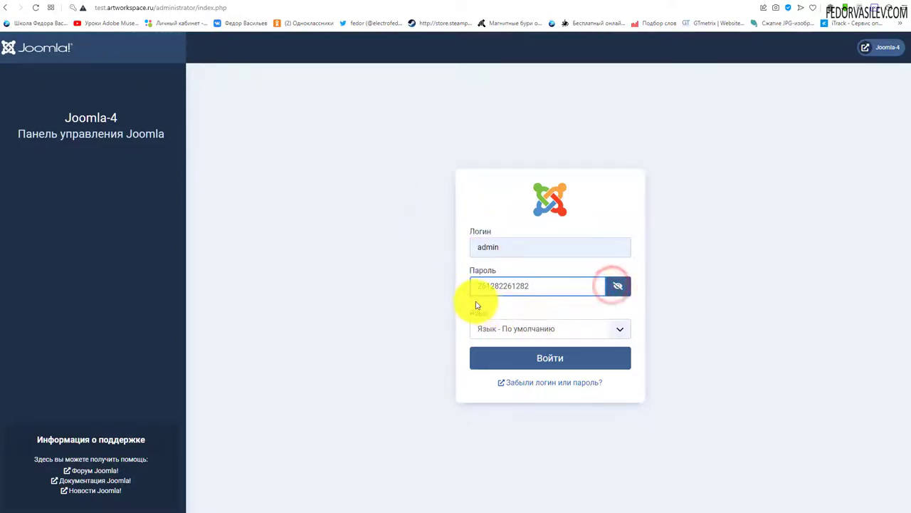
pyautogui.click(615, 288)
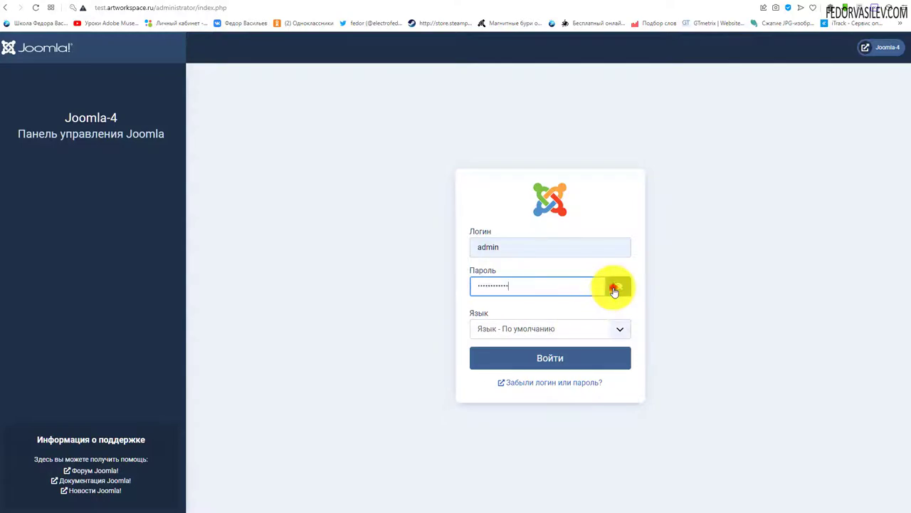
pyautogui.click(574, 360)
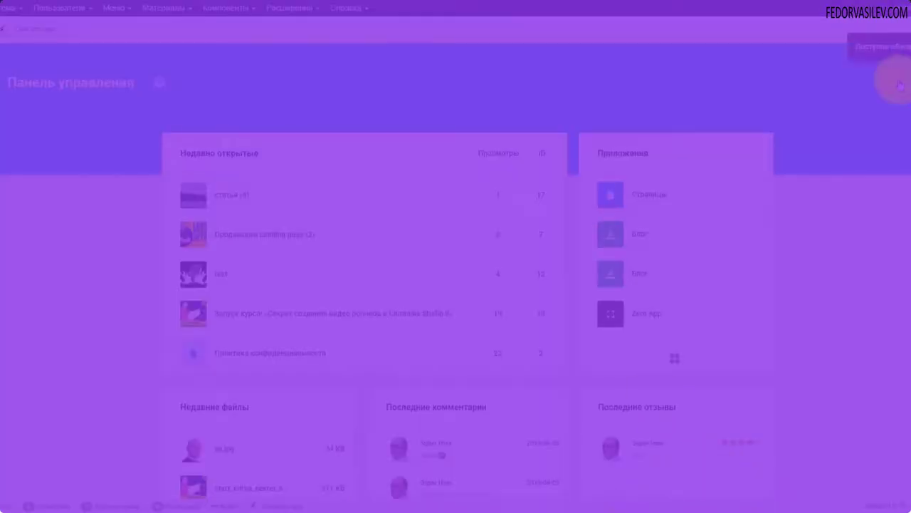
pyautogui.click(895, 83)
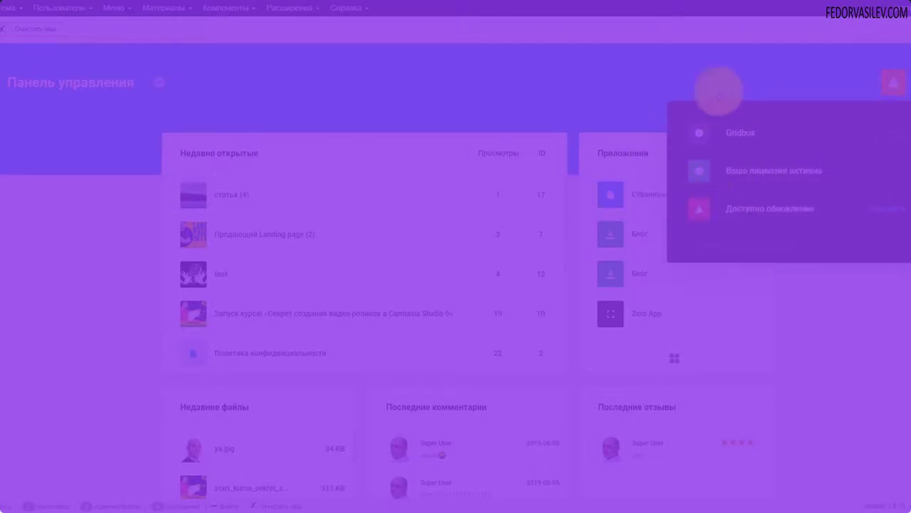
pyautogui.click(746, 178)
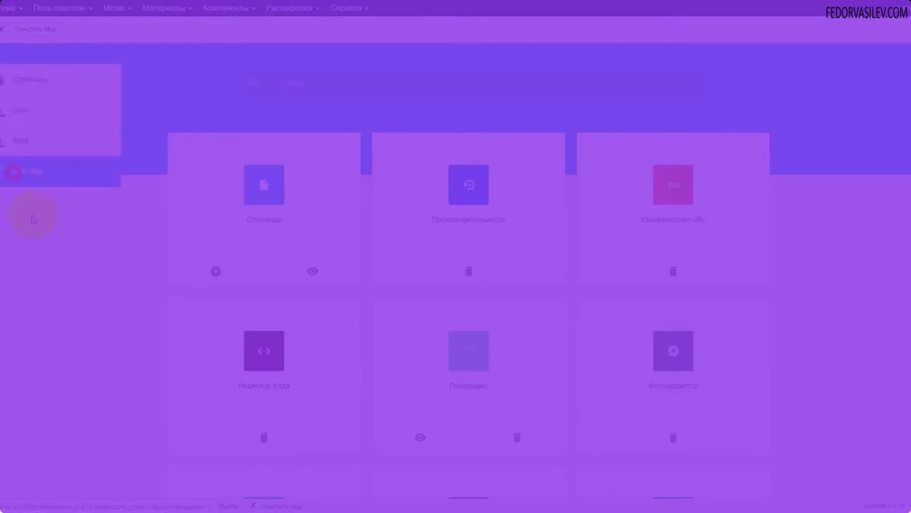
pyautogui.click(28, 213)
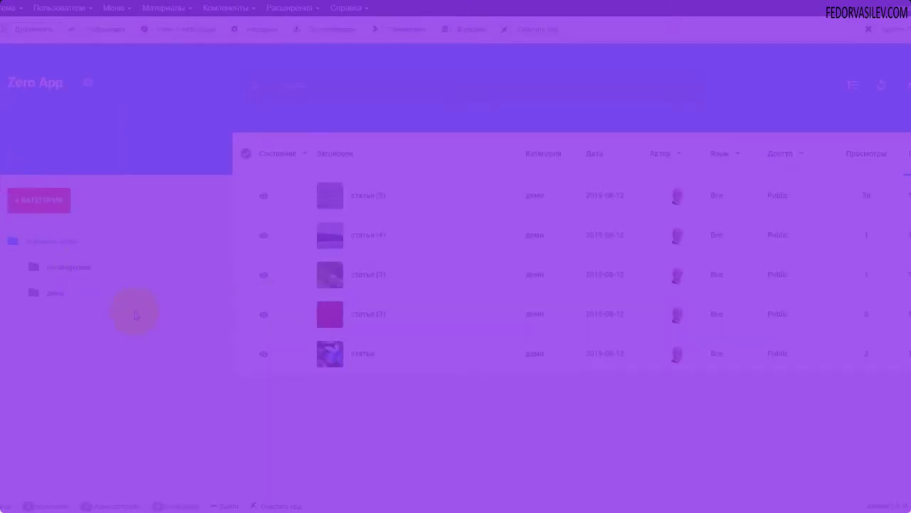
pyautogui.click(88, 82)
pyautogui.click(96, 215)
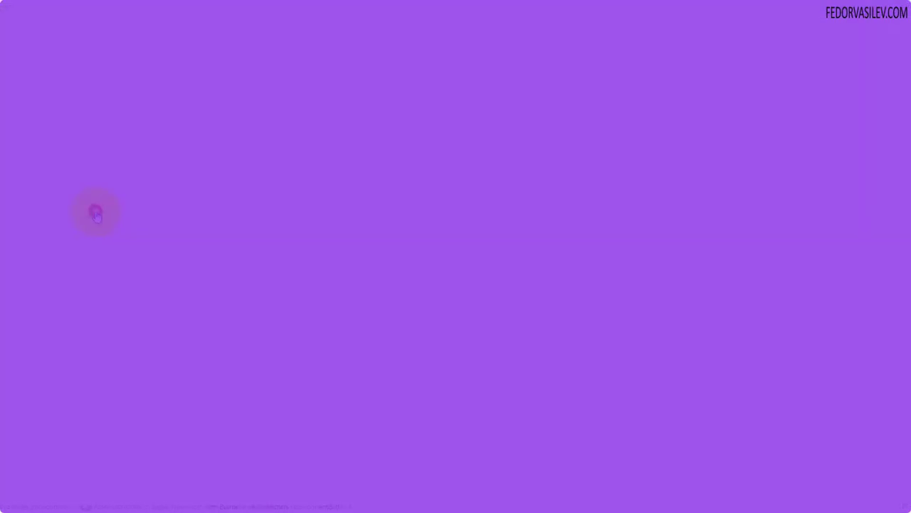